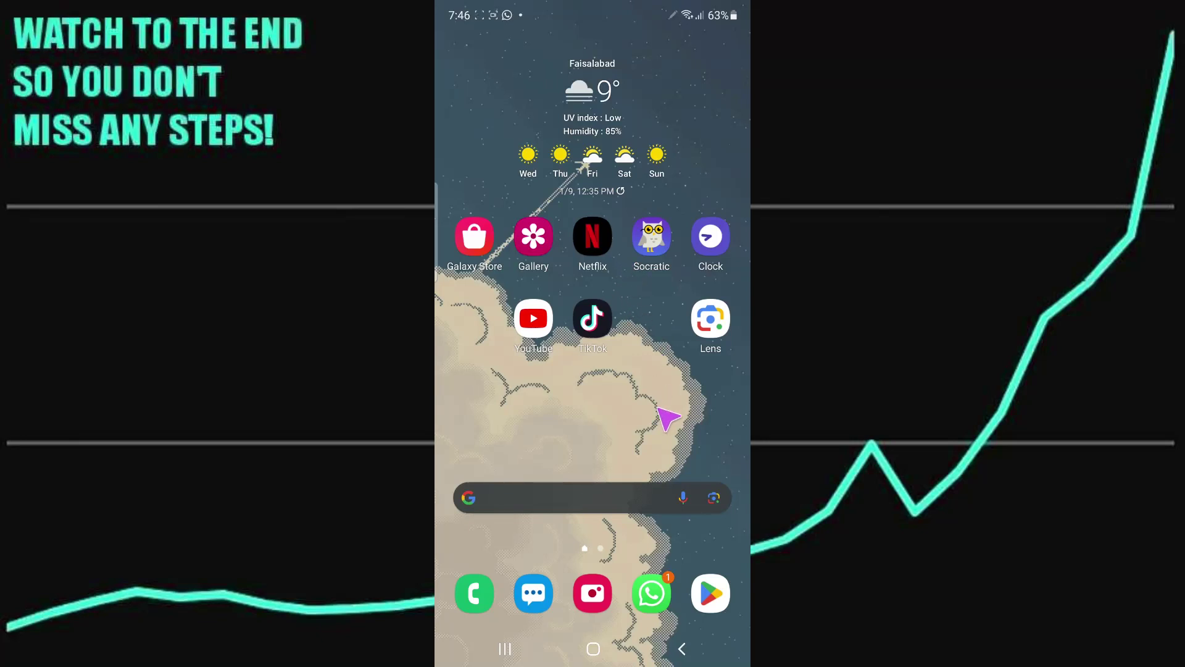
Browse the app drawer pages to find the H&M app and launch it.
{"action": "left_click_drag", "start_coordinate": [722, 317], "coordinate": [654, 318]}
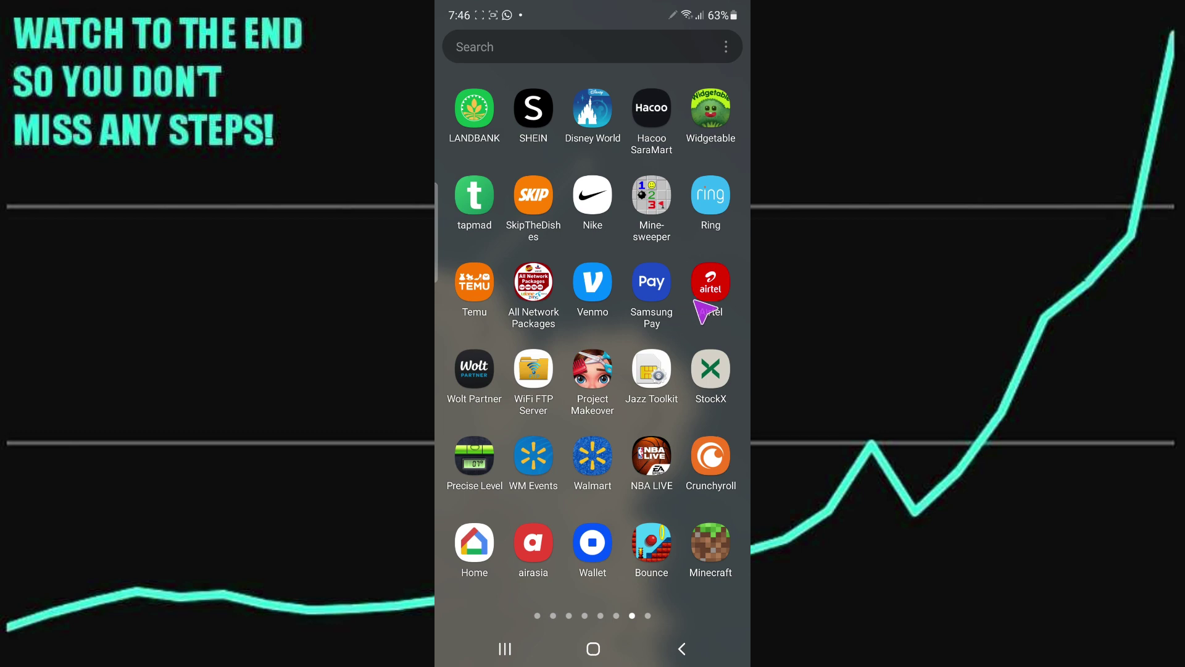
{"action": "left_click_drag", "start_coordinate": [685, 343], "coordinate": [649, 310]}
{"action": "left_click_drag", "start_coordinate": [519, 306], "coordinate": [738, 305]}
{"action": "left_click_drag", "start_coordinate": [556, 279], "coordinate": [670, 275]}
{"action": "left_click", "coordinate": [730, 194]}
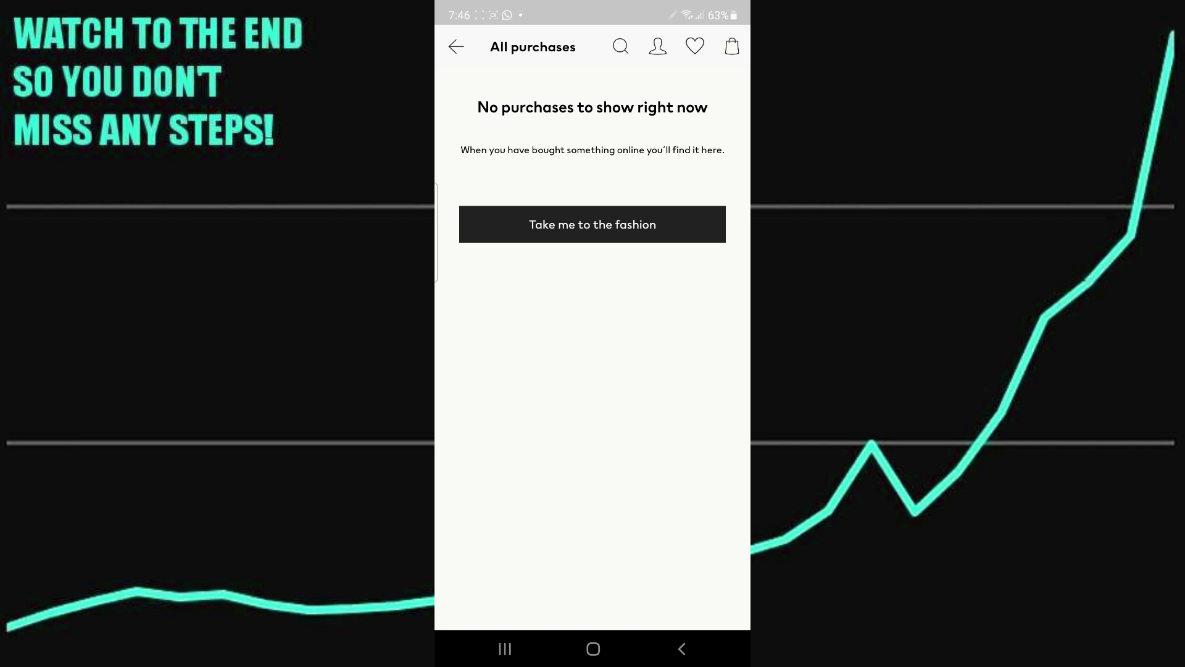
Leave the empty All purchases page and return to the Android home screen.
{"action": "left_click", "coordinate": [592, 649]}
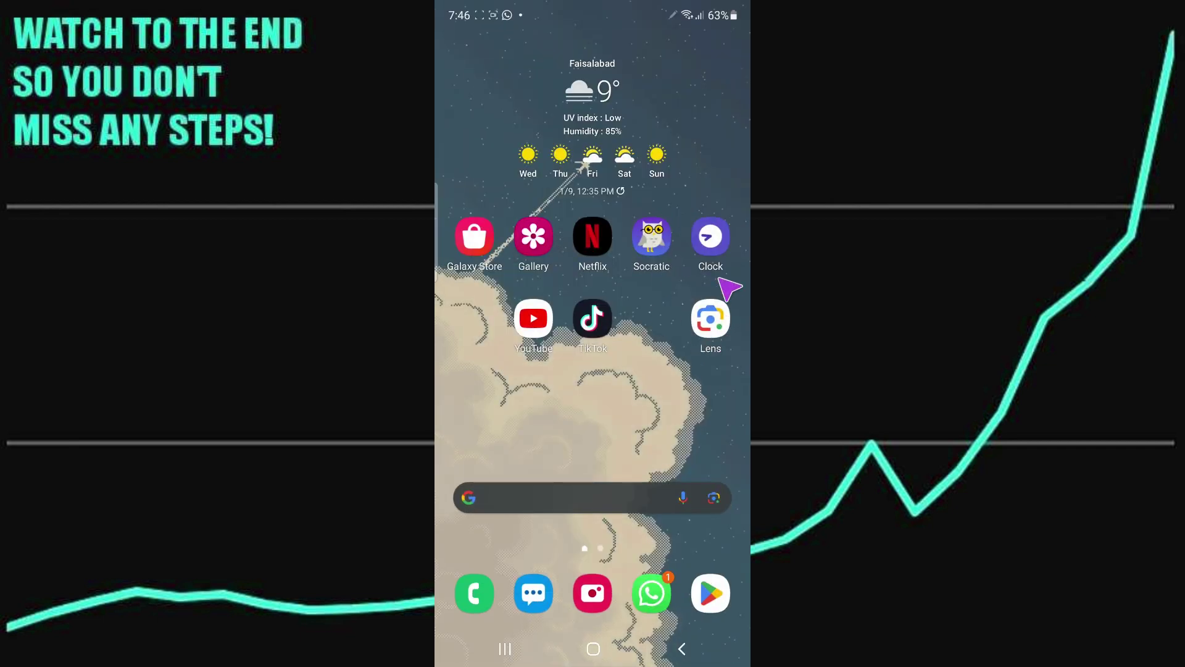